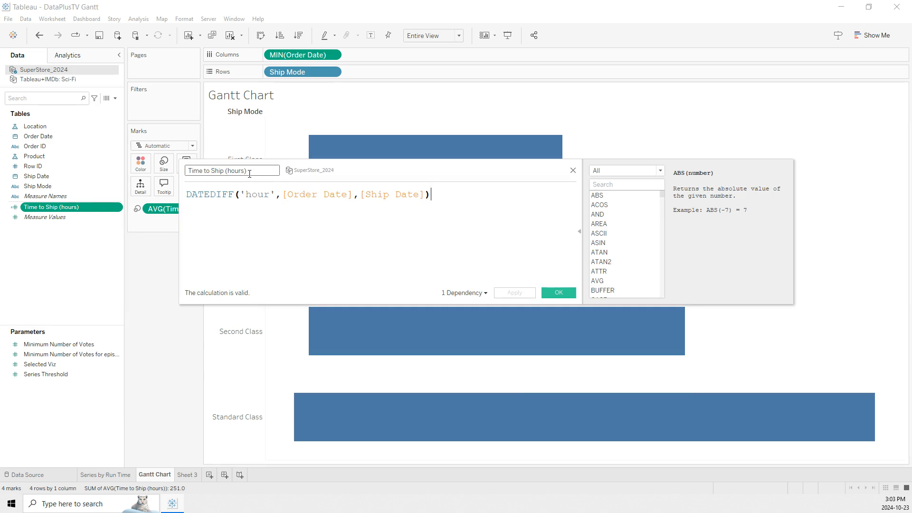
- Review the date part, start date and end date in the Time to Ship (hours) calculation and the First Class and Standard Class bar details
{"action": "left_click", "coordinate": [285, 230]}
{"action": "left_click", "coordinate": [257, 195]}
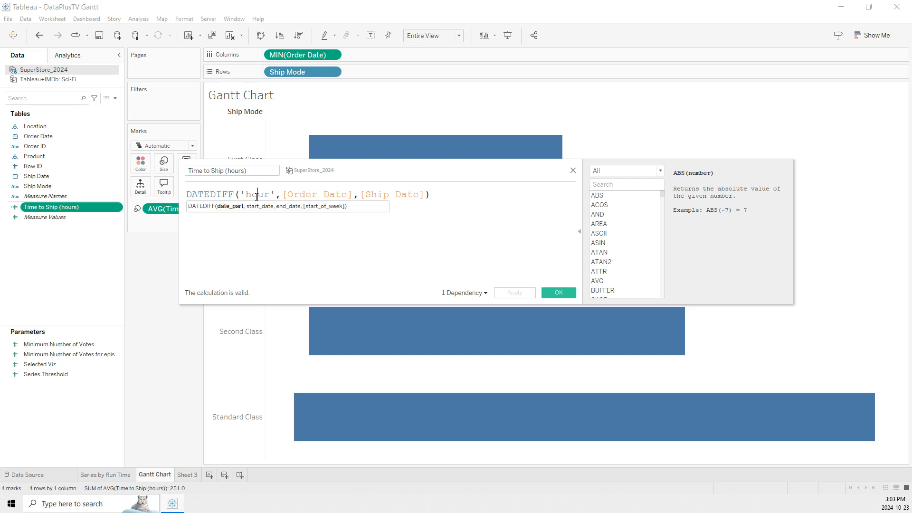
{"action": "left_click", "coordinate": [305, 194]}
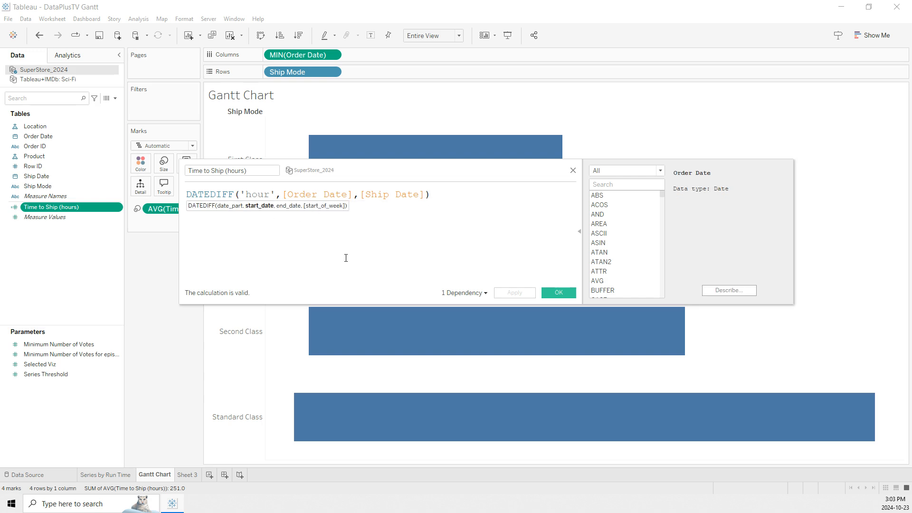
{"action": "left_click", "coordinate": [382, 195]}
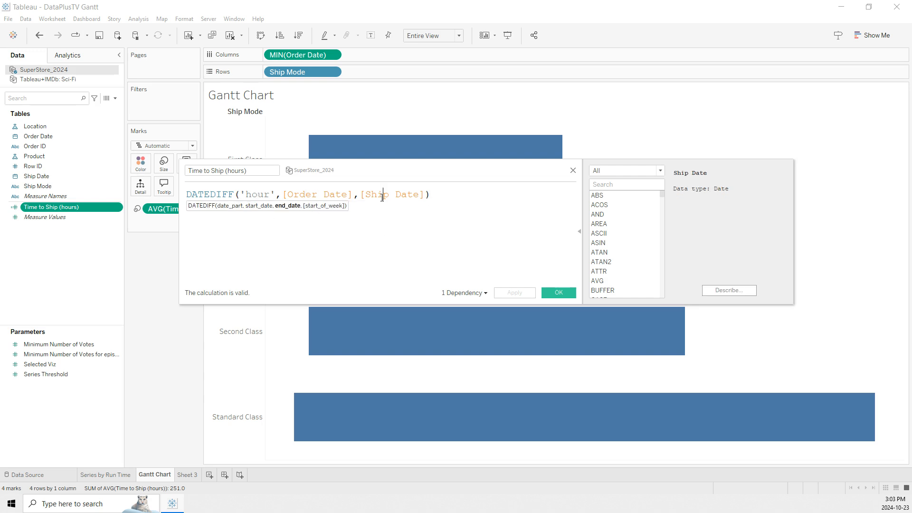
{"action": "left_click", "coordinate": [414, 240]}
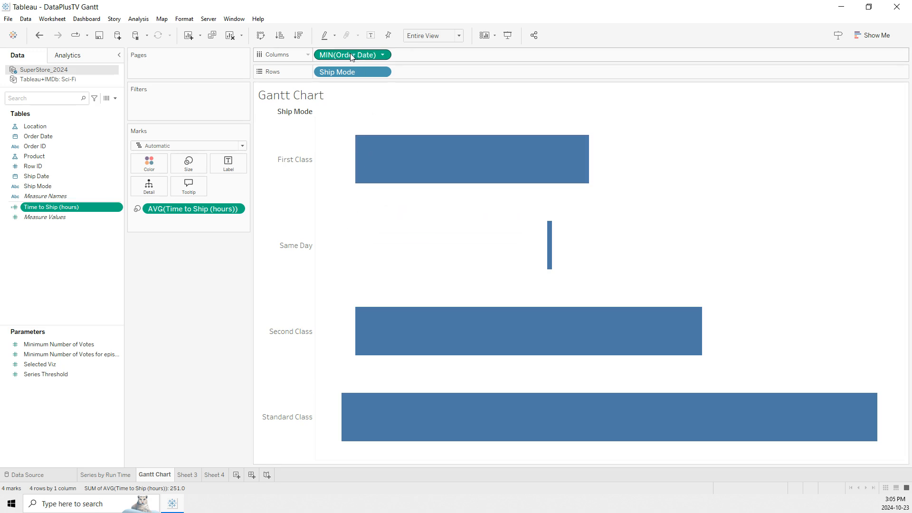
{"action": "mouse_move", "coordinate": [519, 170]}
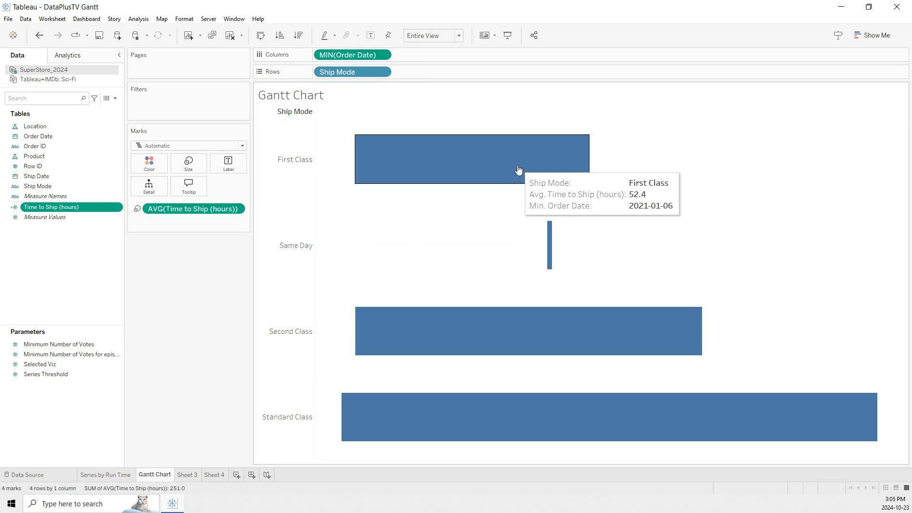
{"action": "mouse_move", "coordinate": [517, 411]}
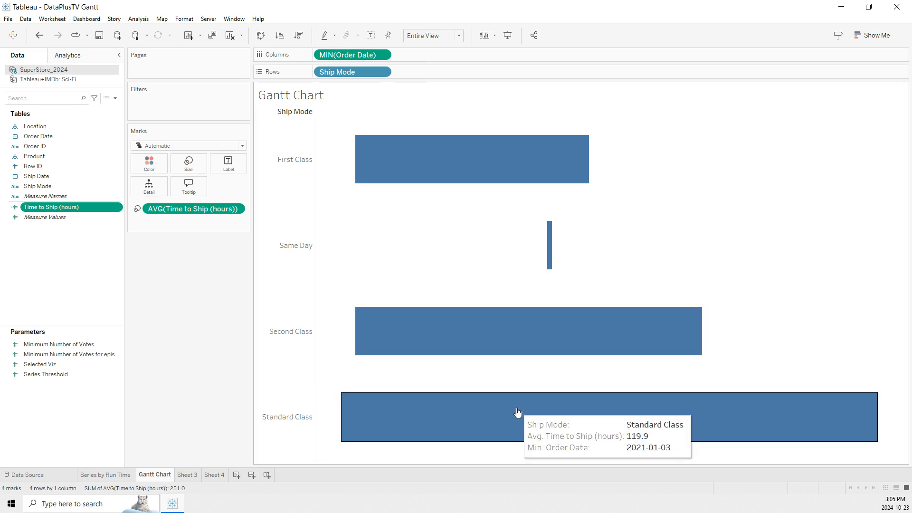
- On Sheet 4, place Ship Mode on the rows and the minimum Order Date, MIN(Order Date), on the columns
{"action": "left_click", "coordinate": [213, 475]}
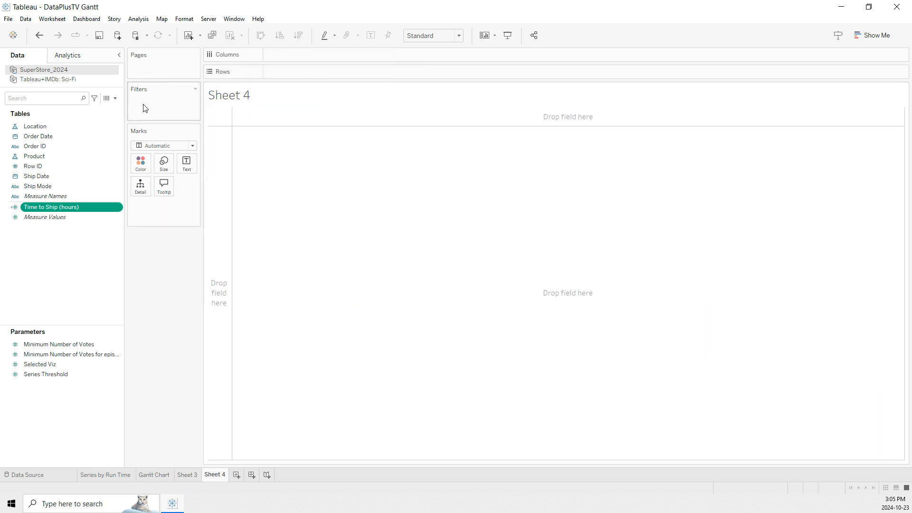
{"action": "left_click_drag", "start_coordinate": [48, 186], "coordinate": [285, 71]}
{"action": "left_click_drag", "start_coordinate": [42, 135], "coordinate": [336, 54]}
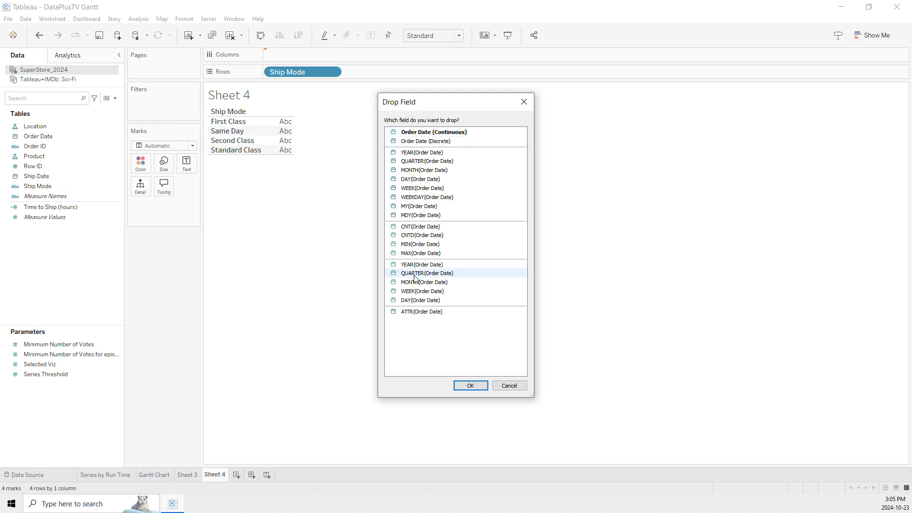
{"action": "left_click", "coordinate": [418, 246]}
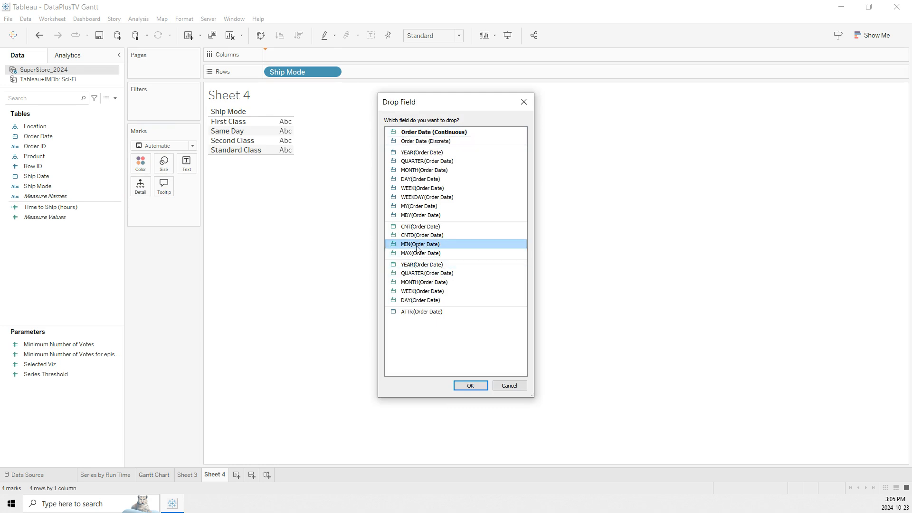
{"action": "left_click", "coordinate": [471, 385]}
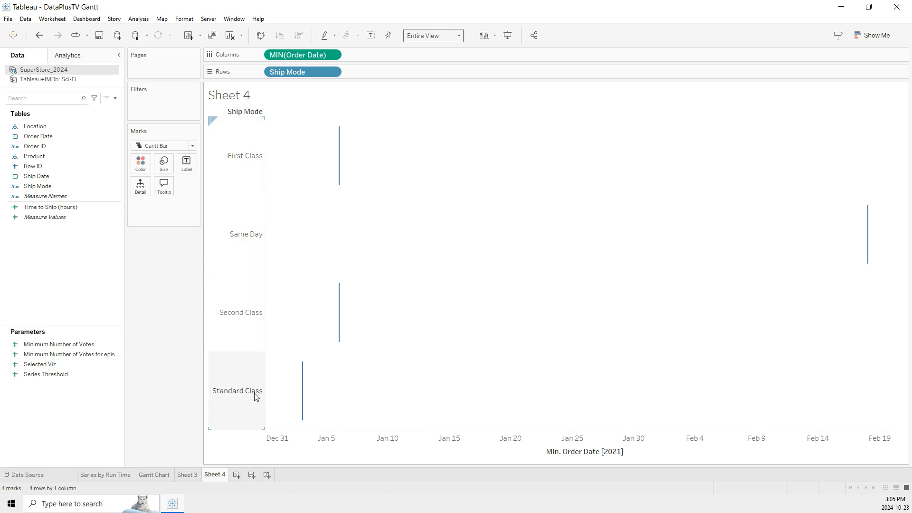
- Size the Gantt bars by the average of Time to Ship (hours)
{"action": "left_click", "coordinate": [56, 208]}
{"action": "left_click_drag", "start_coordinate": [56, 208], "coordinate": [163, 163]}
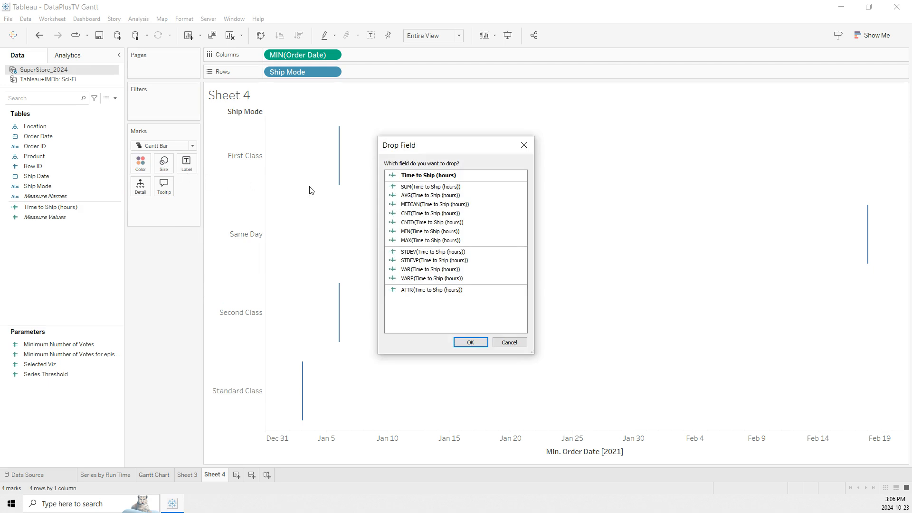
{"action": "left_click", "coordinate": [453, 197]}
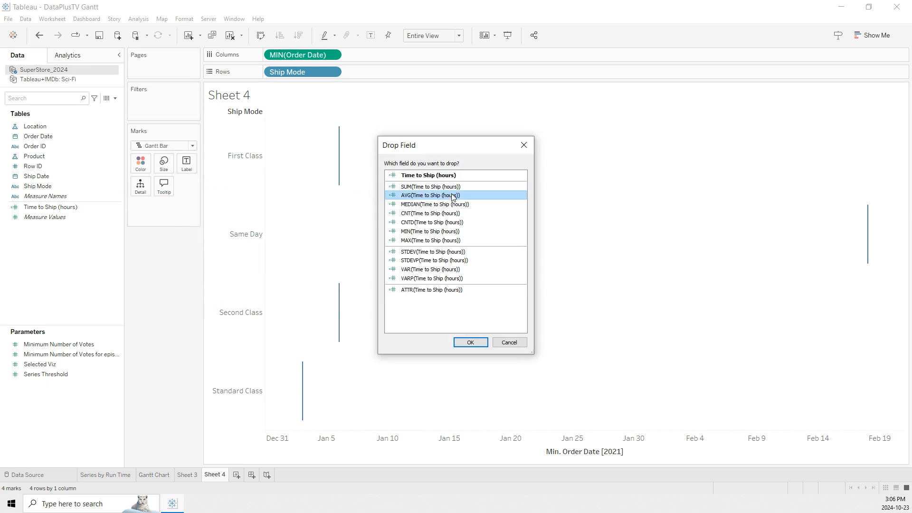
{"action": "key", "text": "Return"}
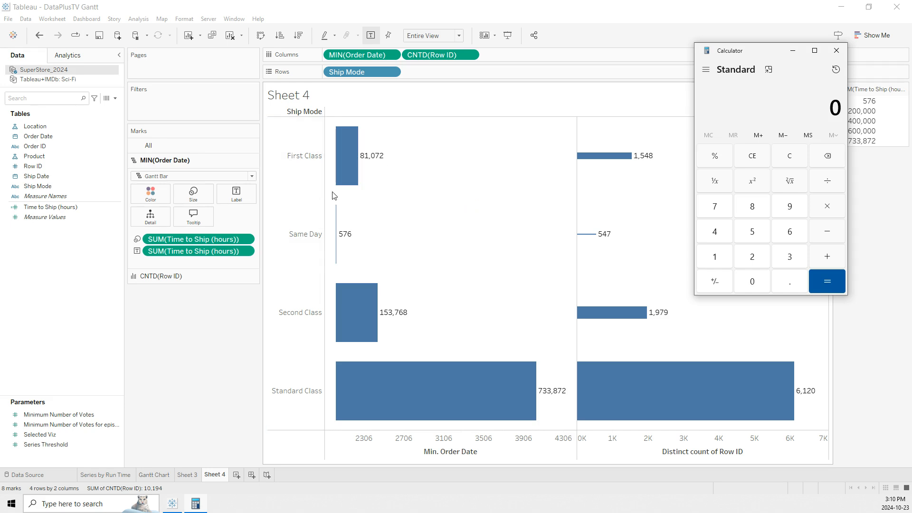
- In Calculator, divide First Class's total shipping hours by its distinct row count, 81072 ÷ 1548
{"action": "mouse_move", "coordinate": [639, 160]}
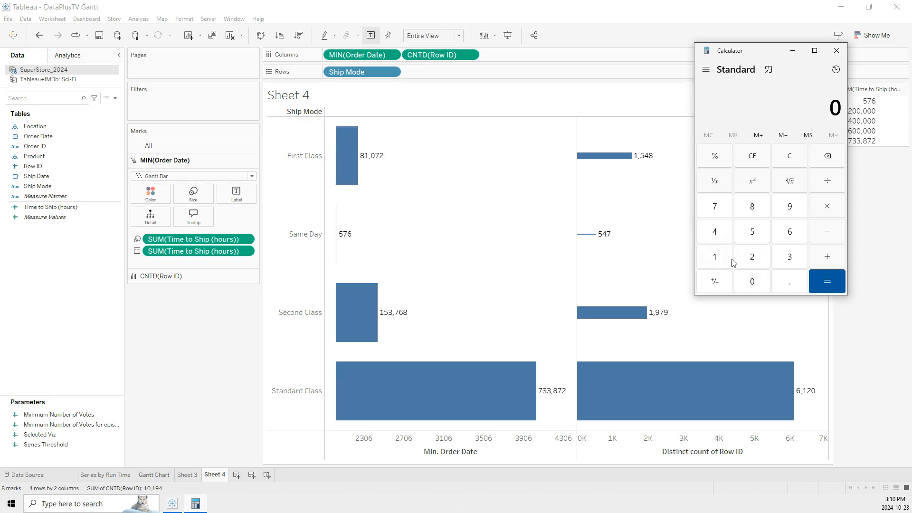
{"action": "left_click", "coordinate": [755, 212]}
{"action": "left_click", "coordinate": [718, 257]}
{"action": "left_click", "coordinate": [747, 283]}
{"action": "left_click", "coordinate": [719, 214]}
{"action": "left_click", "coordinate": [756, 258]}
{"action": "left_click", "coordinate": [832, 182]}
{"action": "left_click", "coordinate": [718, 255]}
{"action": "left_click", "coordinate": [753, 235]}
{"action": "left_click", "coordinate": [716, 231]}
{"action": "left_click", "coordinate": [749, 209]}
{"action": "left_click", "coordinate": [825, 280]}
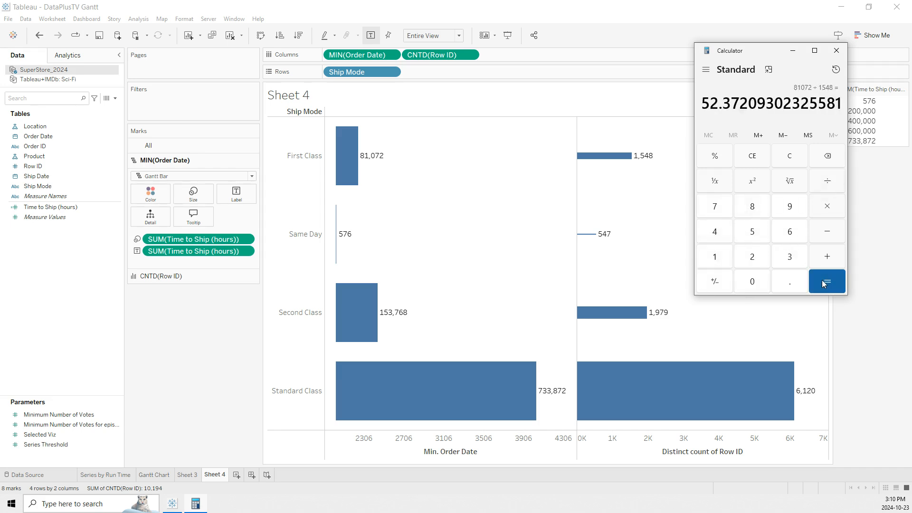
- Change the aggregation of the Time to Ship (hours) bar label to Average
{"action": "left_click", "coordinate": [246, 252]}
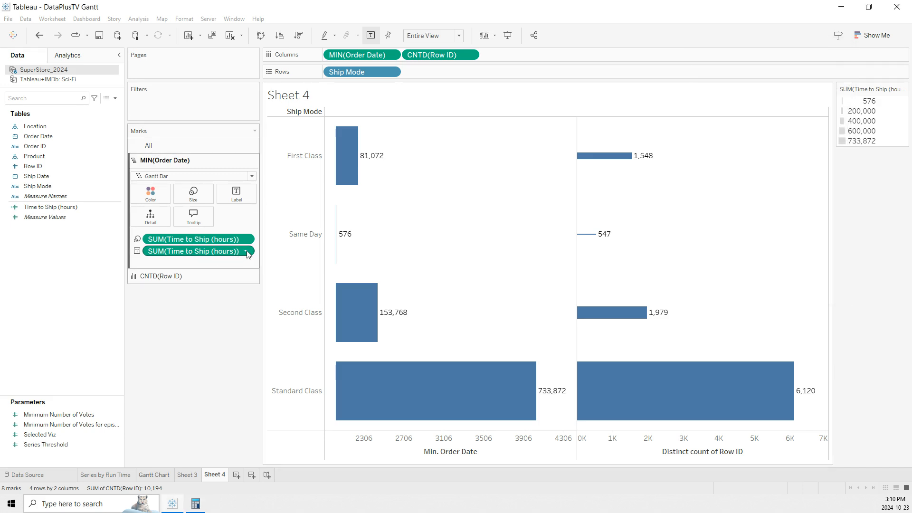
{"action": "left_click", "coordinate": [246, 252]}
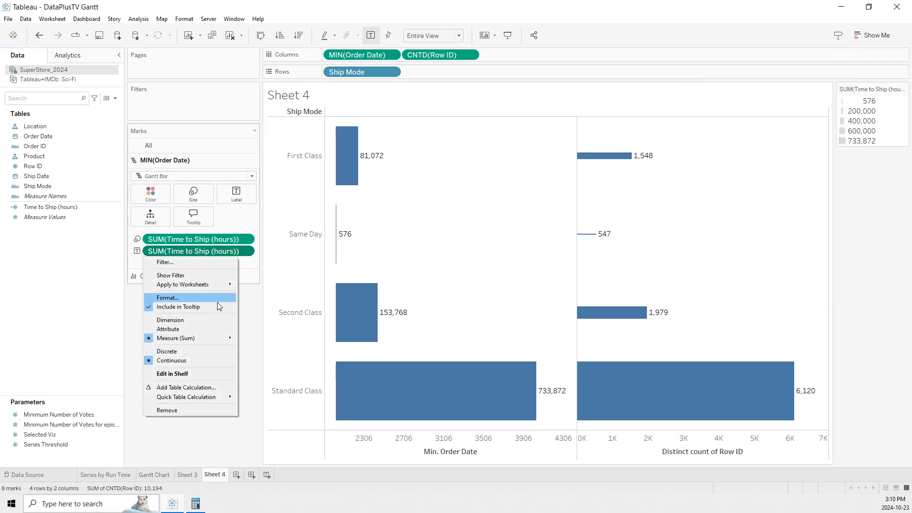
{"action": "mouse_move", "coordinate": [207, 338]}
{"action": "left_click", "coordinate": [260, 346]}
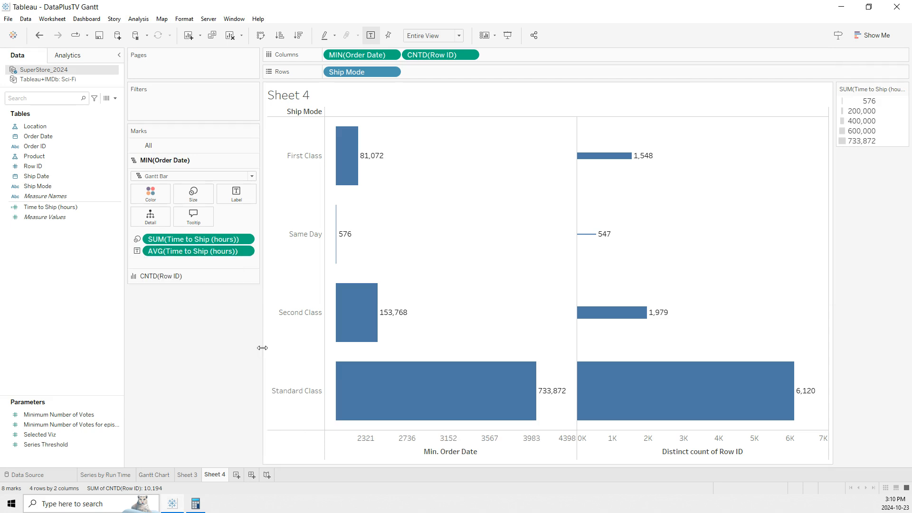
- Compare the Calculator result with the First Class label, and remove the distinct count of Row ID from the columns
{"action": "left_click", "coordinate": [196, 504]}
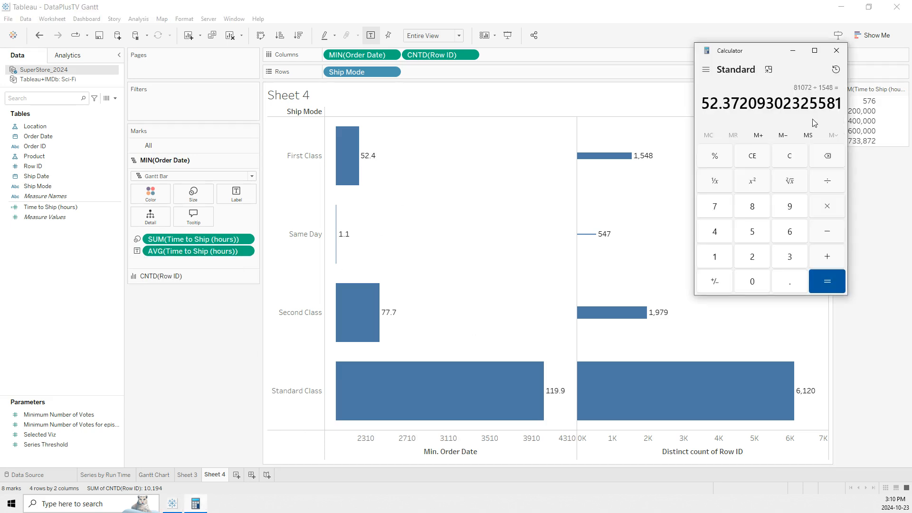
{"action": "mouse_move", "coordinate": [368, 162]}
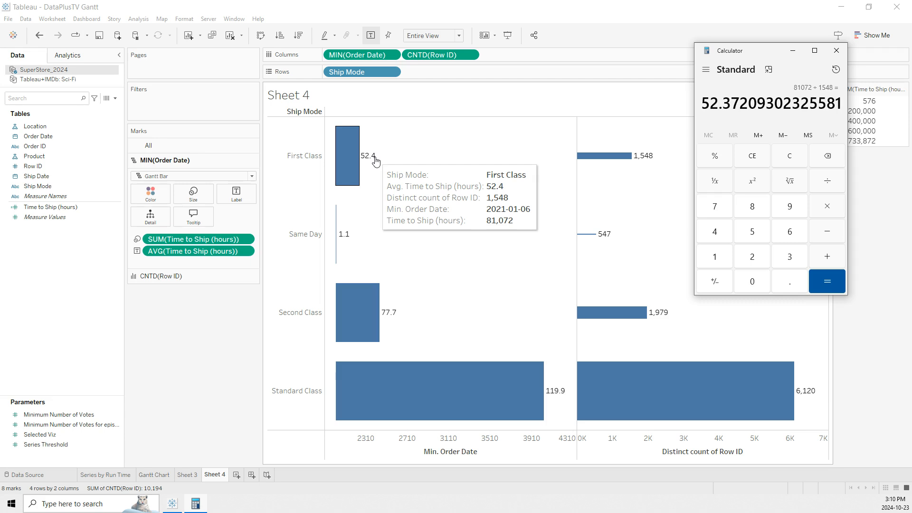
{"action": "left_click_drag", "start_coordinate": [439, 55], "coordinate": [198, 374]}
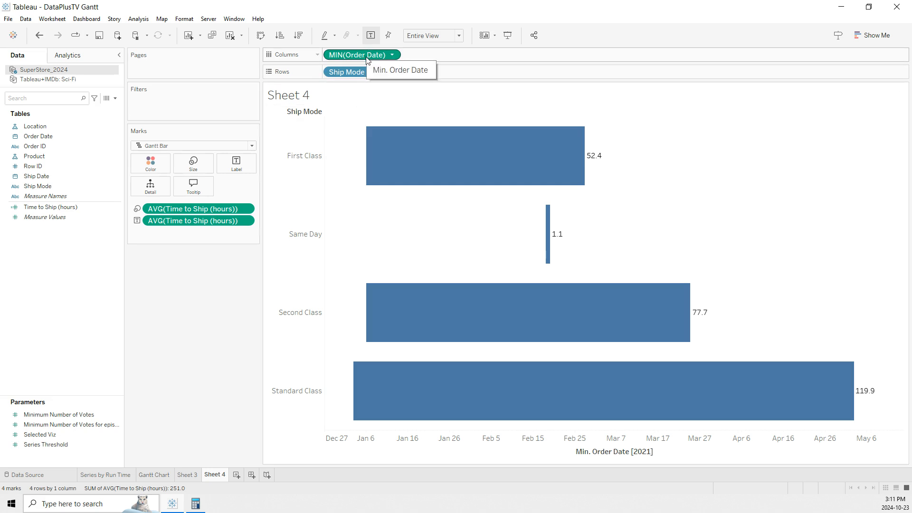
{"action": "mouse_move", "coordinate": [372, 398]}
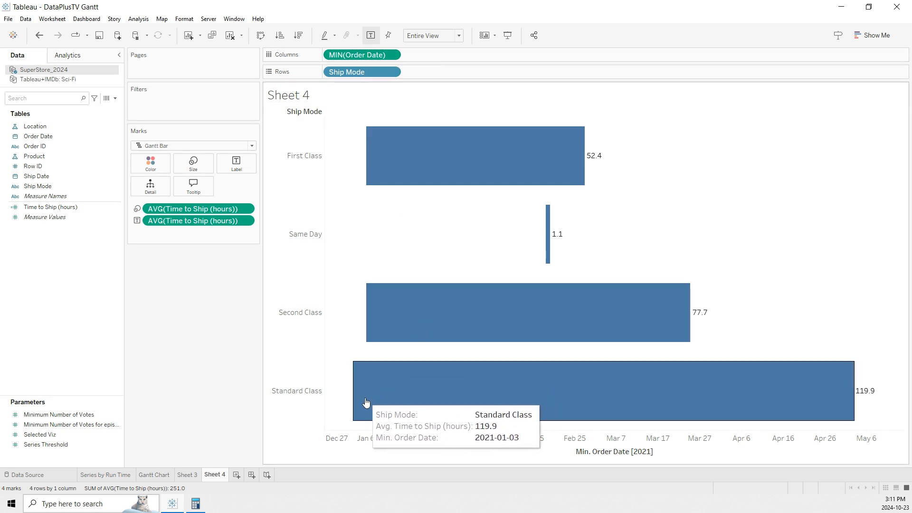
- Open the Time to Ship (hours) calculation to review its formula, and close it without changes
{"action": "right_click", "coordinate": [71, 207]}
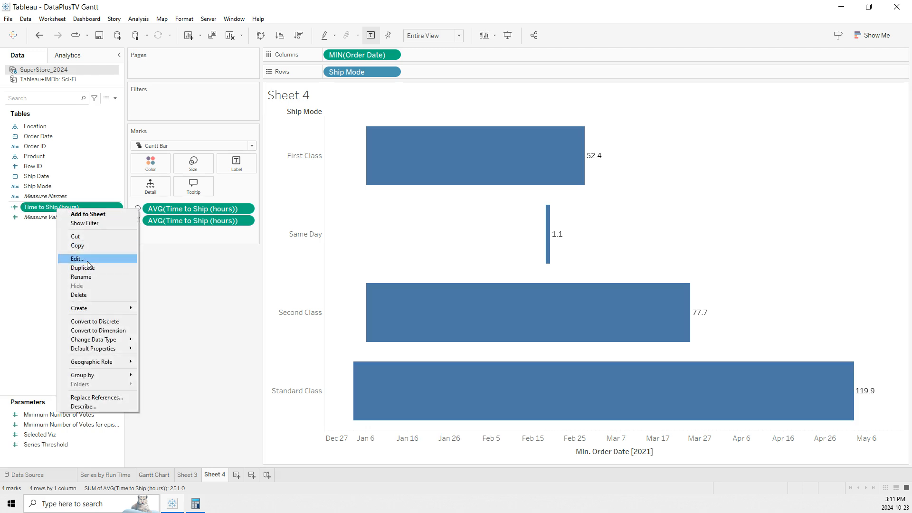
{"action": "left_click", "coordinate": [83, 259]}
{"action": "scroll", "coordinate": [409, 237], "scroll_direction": "up", "scroll_amount": 3, "text": "ctrl"}
{"action": "left_click", "coordinate": [572, 171]}
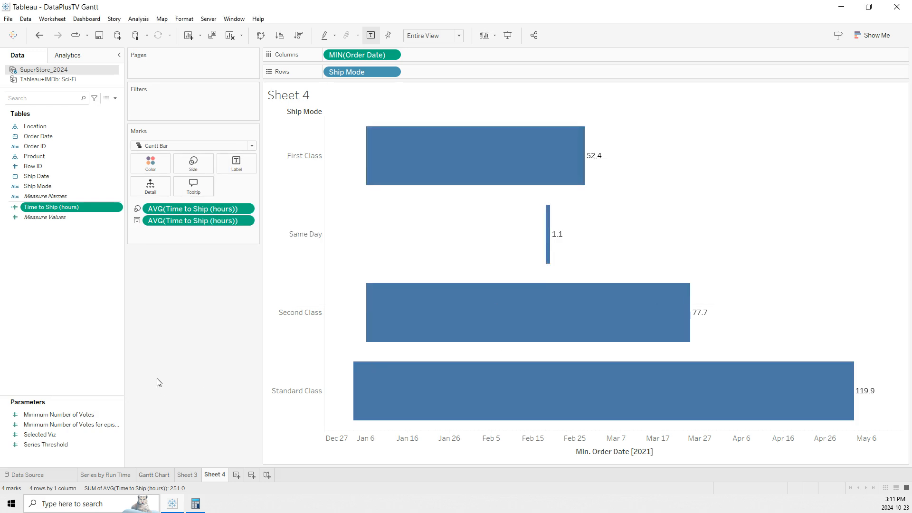
- Create a new worksheet and use Show Me to build a Gantt view from Order Date, Ship Mode and Time to Ship (hours)
{"action": "left_click", "coordinate": [236, 475]}
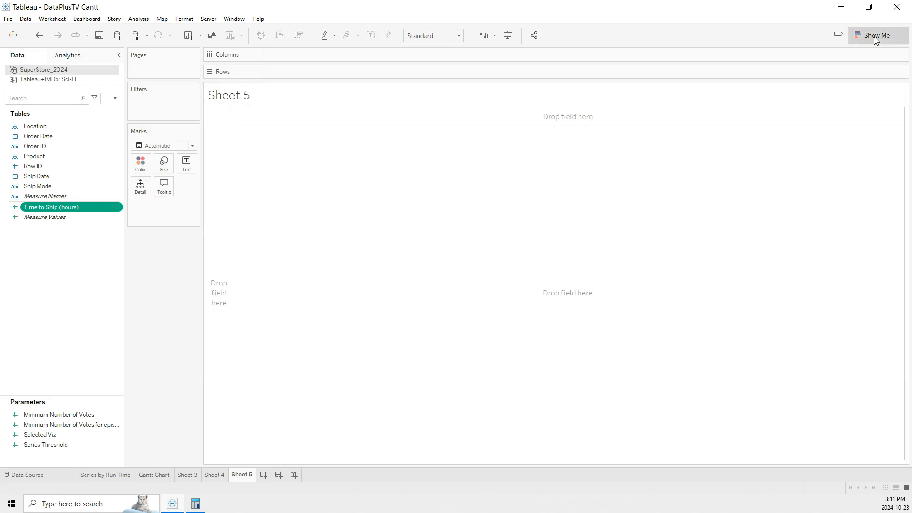
{"action": "left_click", "coordinate": [876, 38]}
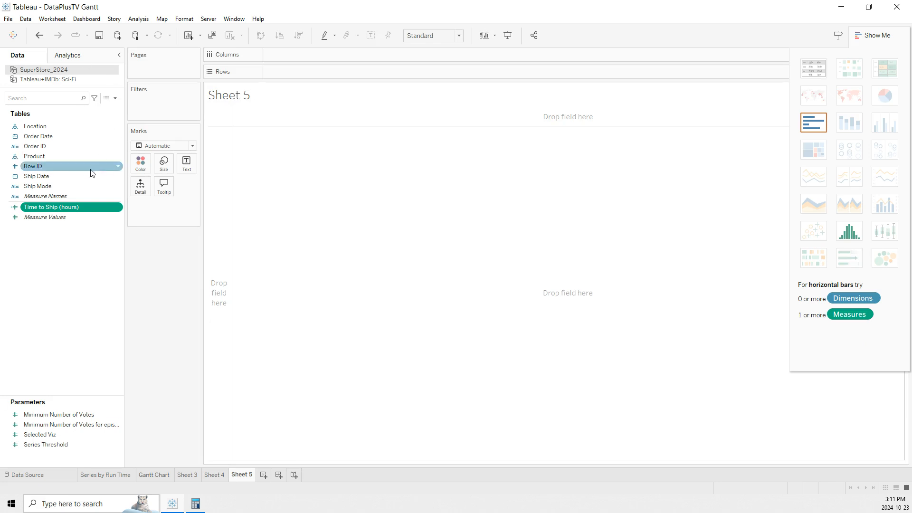
{"action": "left_click", "coordinate": [54, 138]}
{"action": "left_click", "coordinate": [68, 186], "text": "ctrl"}
{"action": "left_click", "coordinate": [74, 207], "text": "ctrl"}
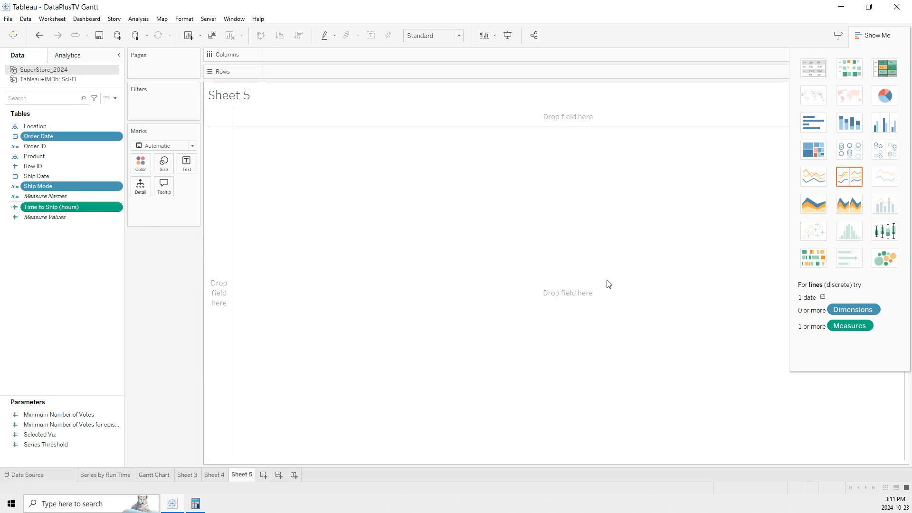
{"action": "left_click", "coordinate": [812, 266]}
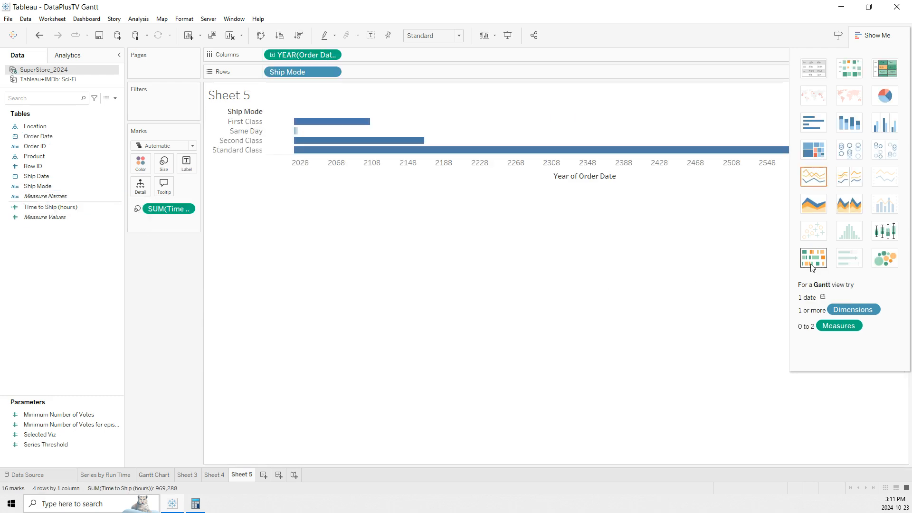
- Set the Time to Ship (hours) measure that sizes the bars on Sheet 5 to Average
{"action": "left_click", "coordinate": [186, 211]}
{"action": "mouse_move", "coordinate": [194, 295]}
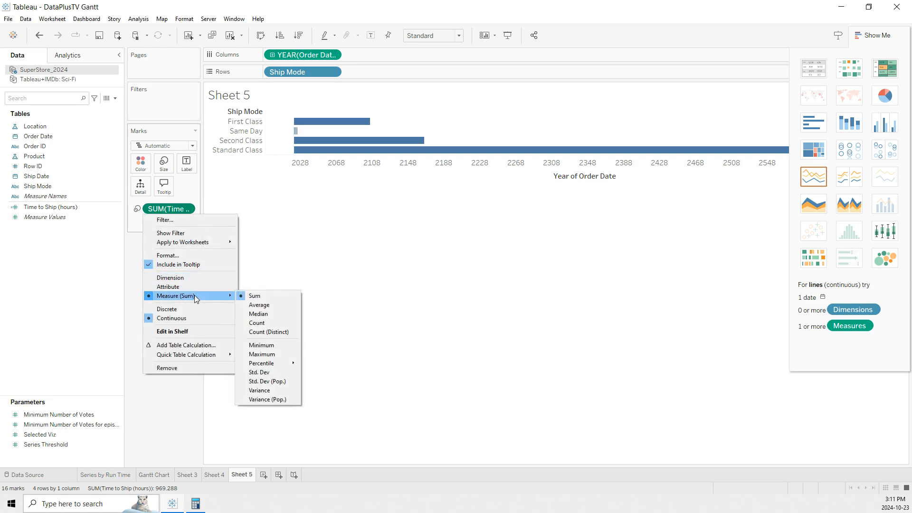
{"action": "left_click", "coordinate": [266, 305]}
- Replace the year of Order Date on the columns with MIN(Order Date) and hide the Show Me chart choices
{"action": "left_click_drag", "start_coordinate": [38, 136], "coordinate": [305, 58]}
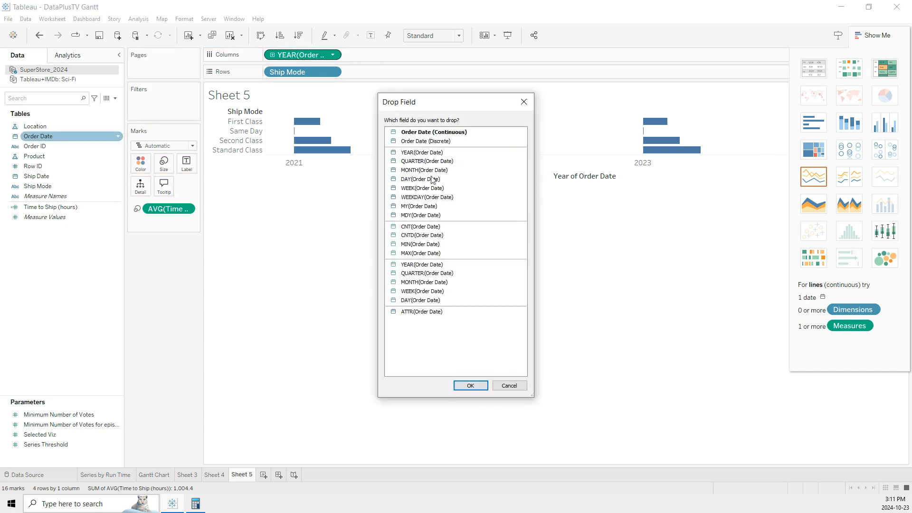
{"action": "double_click", "coordinate": [427, 244]}
{"action": "left_click", "coordinate": [872, 35]}
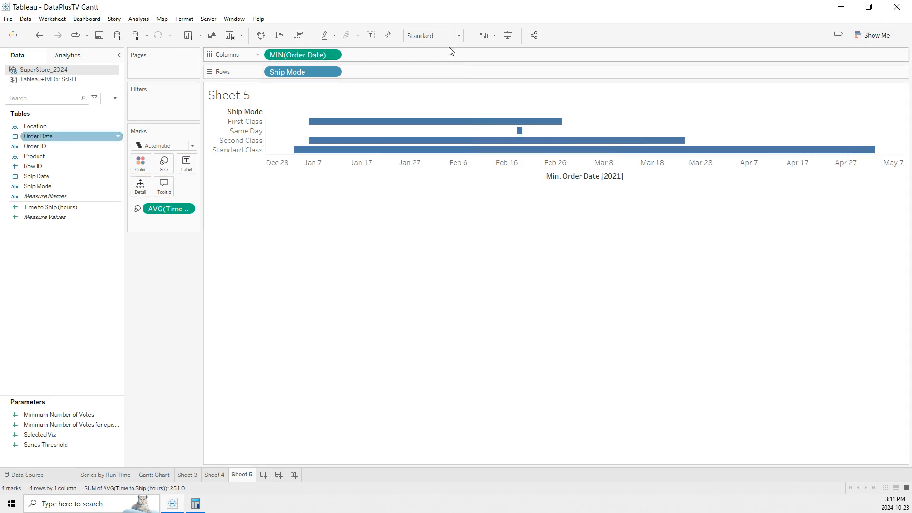
- View Sheet 5 in presentation mode and return to the worksheet editor
{"action": "left_click", "coordinate": [508, 35]}
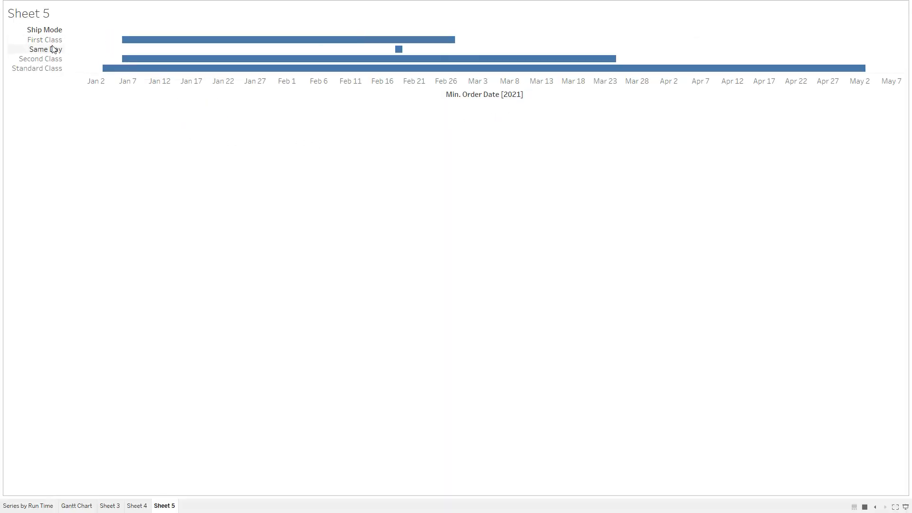
{"action": "key", "text": "Escape"}
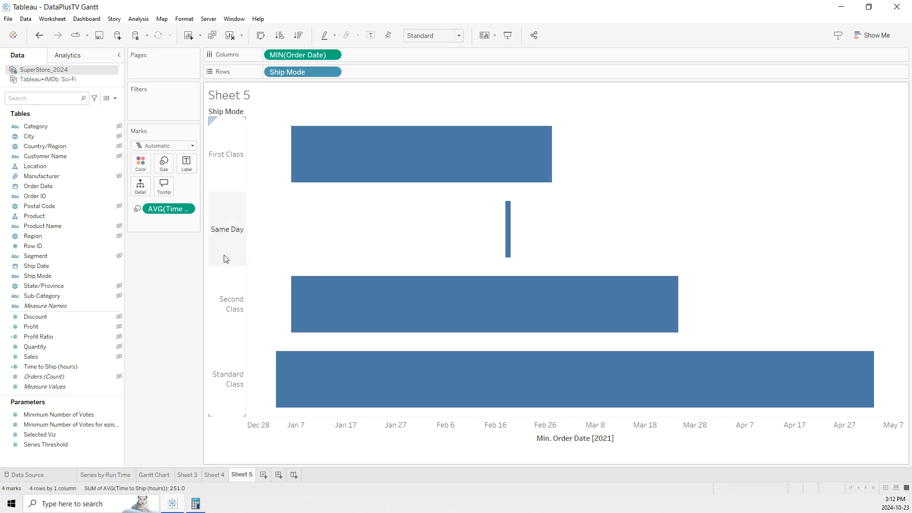
- Reorder the Ship Mode rows by moving Same Day above First Class
{"action": "left_click_drag", "start_coordinate": [229, 252], "coordinate": [229, 133]}
{"action": "left_click", "coordinate": [220, 176]}
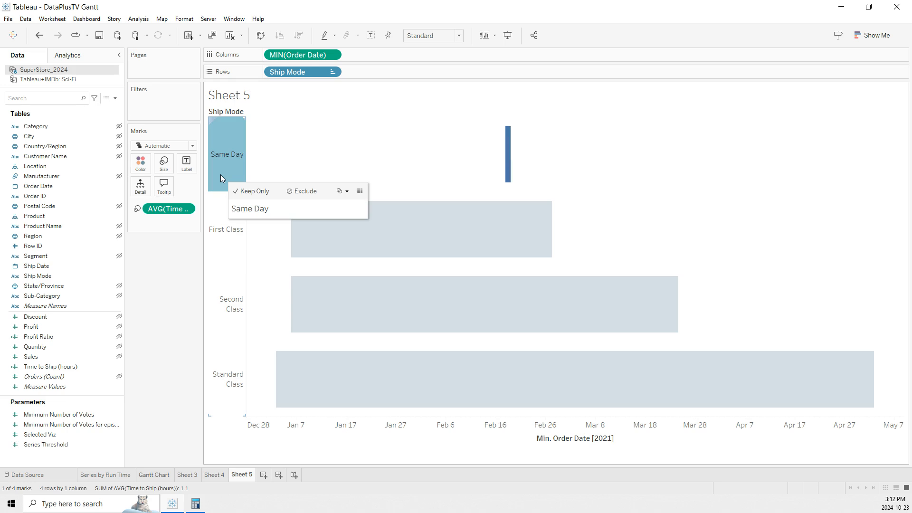
{"action": "left_click", "coordinate": [221, 178]}
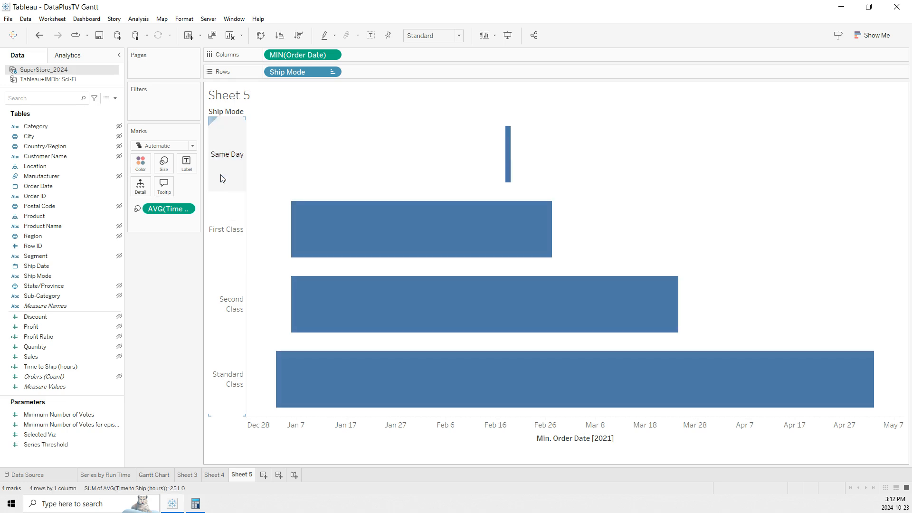
- Highlight the First Class, Second Class and Standard Class rows one after another to examine their bars, then clear the selection
{"action": "left_click", "coordinate": [229, 242]}
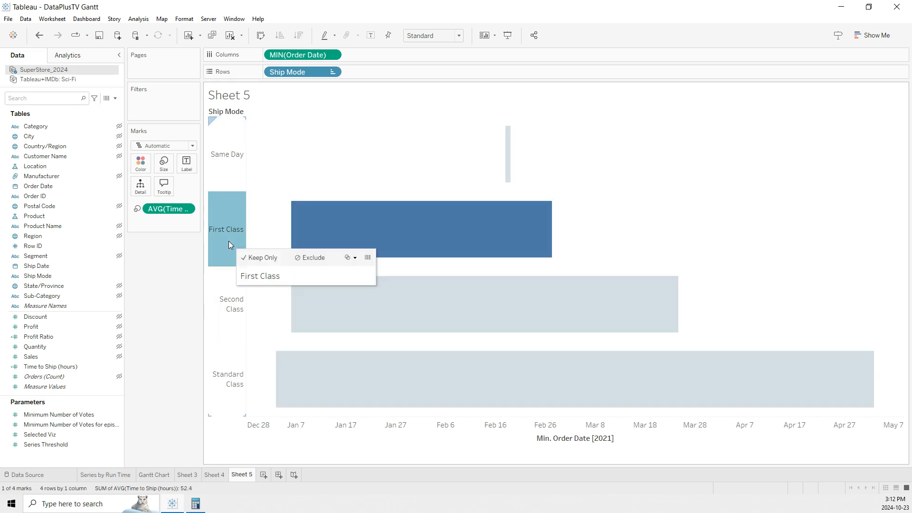
{"action": "left_click", "coordinate": [230, 308]}
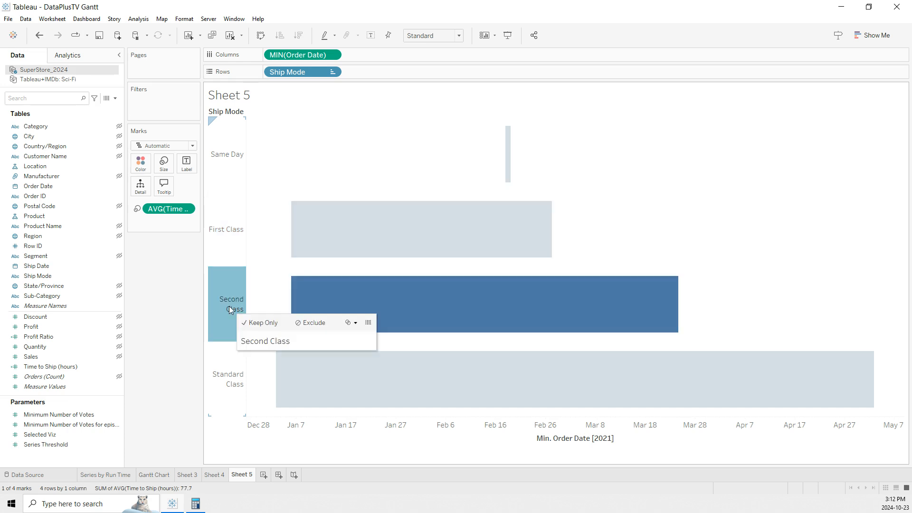
{"action": "left_click", "coordinate": [226, 385]}
{"action": "left_click", "coordinate": [845, 309]}
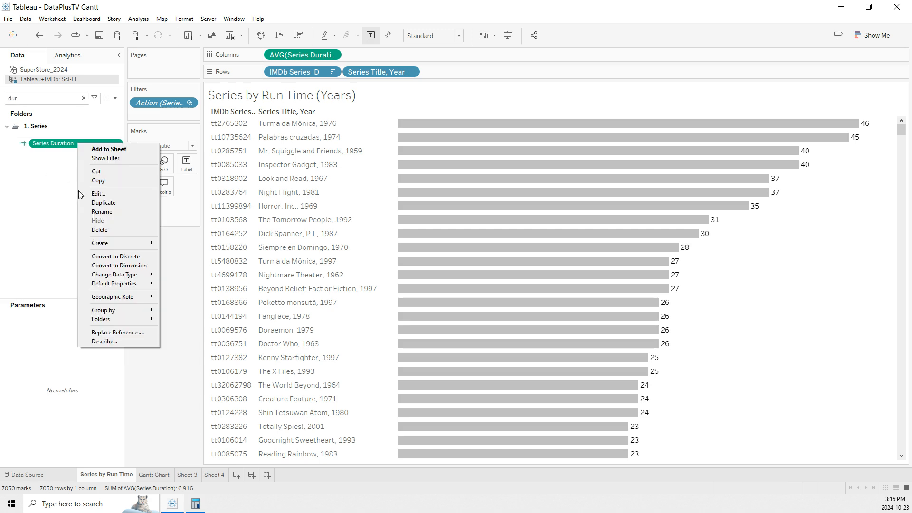
- Review the Series Duration calculation's formula in enlarged text and close the calculation editor
{"action": "left_click", "coordinate": [94, 193]}
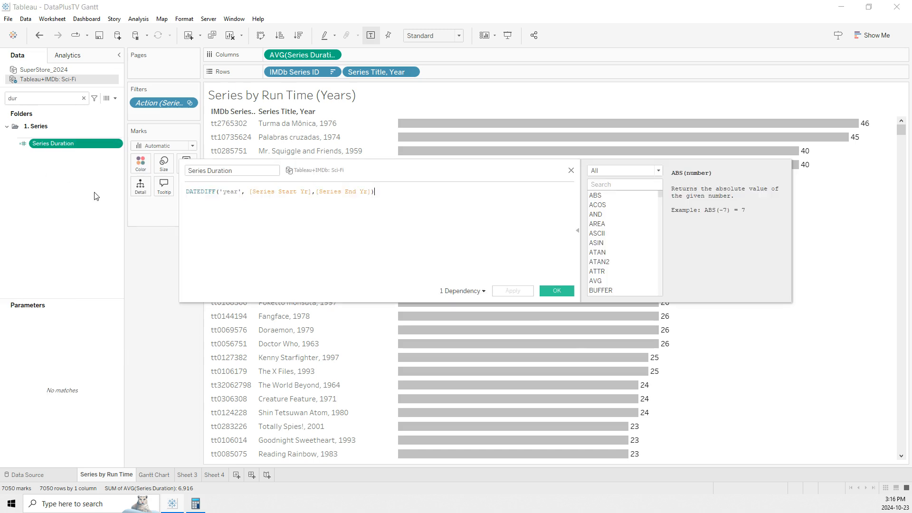
{"action": "scroll", "coordinate": [286, 274], "scroll_direction": "up", "scroll_amount": 3}
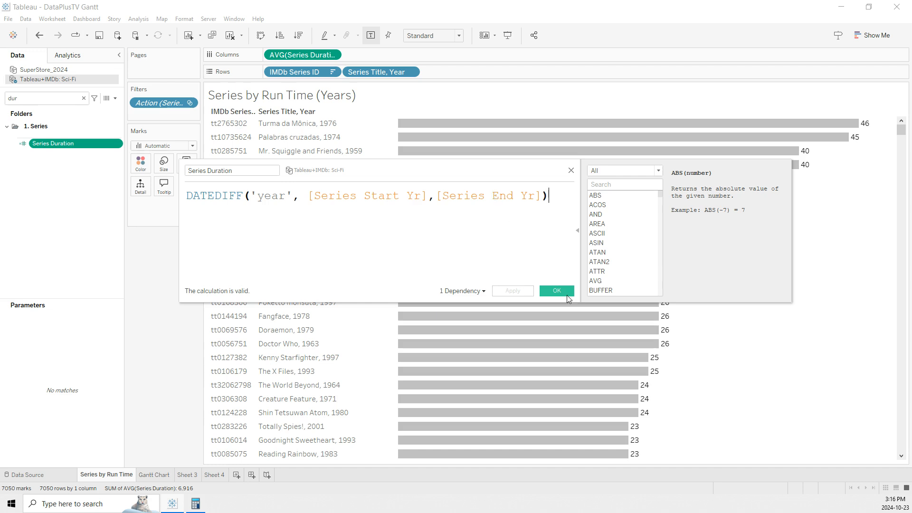
{"action": "left_click", "coordinate": [552, 290]}
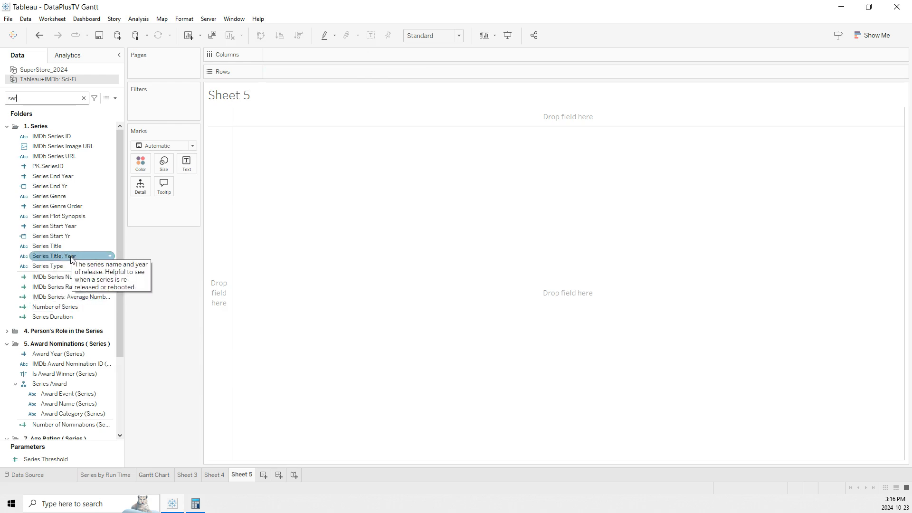
- Put IMDb Series ID and Series Title, Year on the rows of Sheet 5 with all members, and widen the title column
{"action": "left_click_drag", "start_coordinate": [72, 259], "coordinate": [225, 256]}
{"action": "left_click_drag", "start_coordinate": [64, 150], "coordinate": [270, 71]}
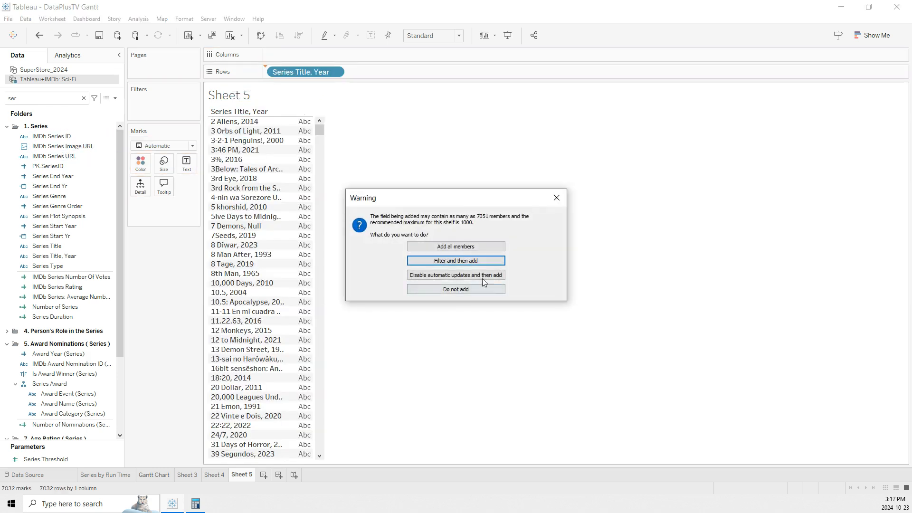
{"action": "left_click", "coordinate": [473, 247]}
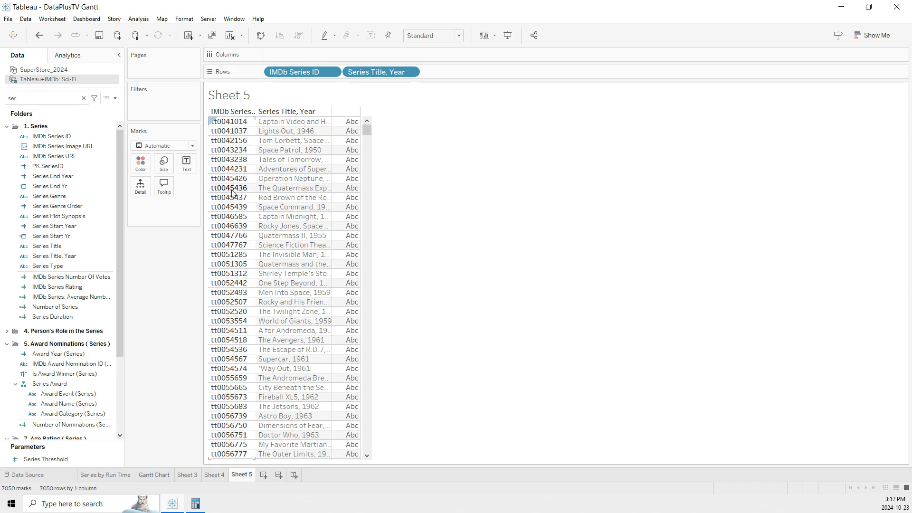
{"action": "left_click_drag", "start_coordinate": [332, 126], "coordinate": [386, 127]}
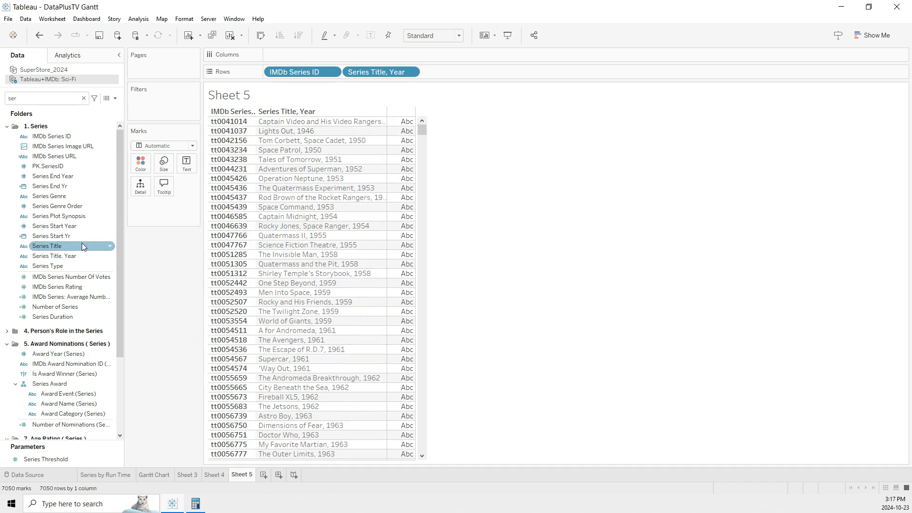
- Add Series Start Yr to the columns as the discrete YEAR(Series Start Yr)
{"action": "left_click_drag", "start_coordinate": [75, 239], "coordinate": [332, 56]}
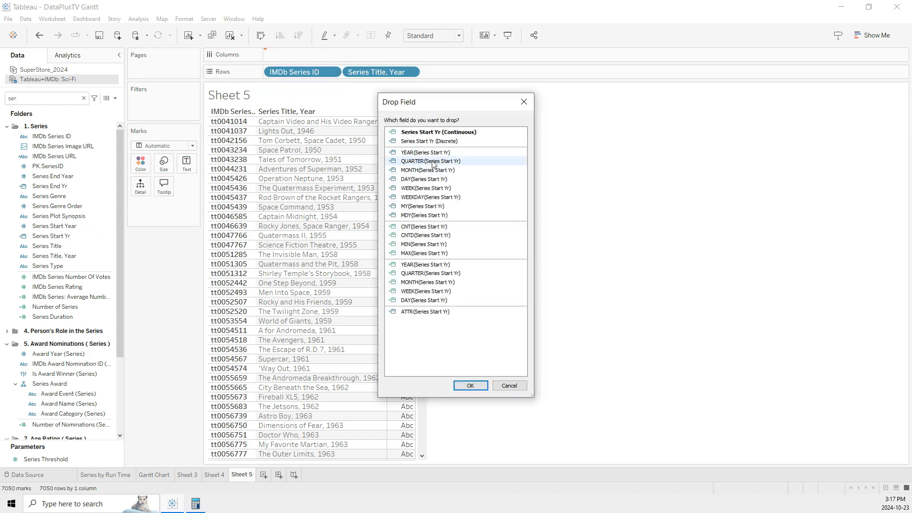
{"action": "double_click", "coordinate": [440, 152]}
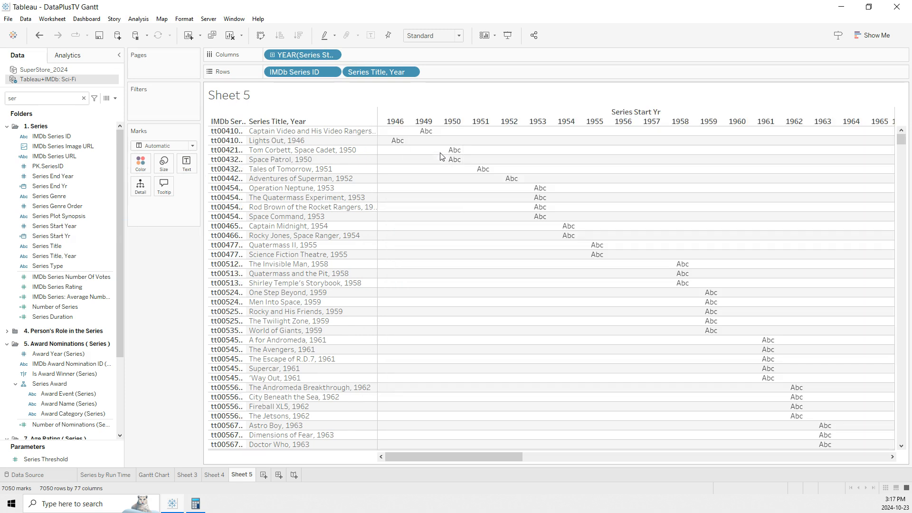
- Change the mark type to Gantt Bar and size the bars by average Series Duration
{"action": "left_click", "coordinate": [163, 146]}
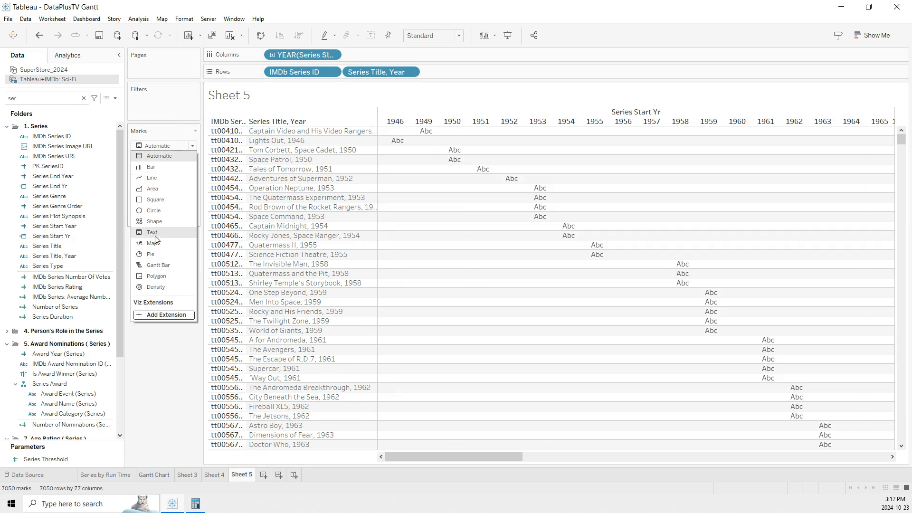
{"action": "left_click", "coordinate": [155, 265]}
{"action": "left_click_drag", "start_coordinate": [53, 317], "coordinate": [158, 167]}
- Add AVG(Series Duration) to the view as a discrete field and place it on the rows after PK.SeriesID
{"action": "left_click_drag", "start_coordinate": [52, 316], "coordinate": [434, 59]}
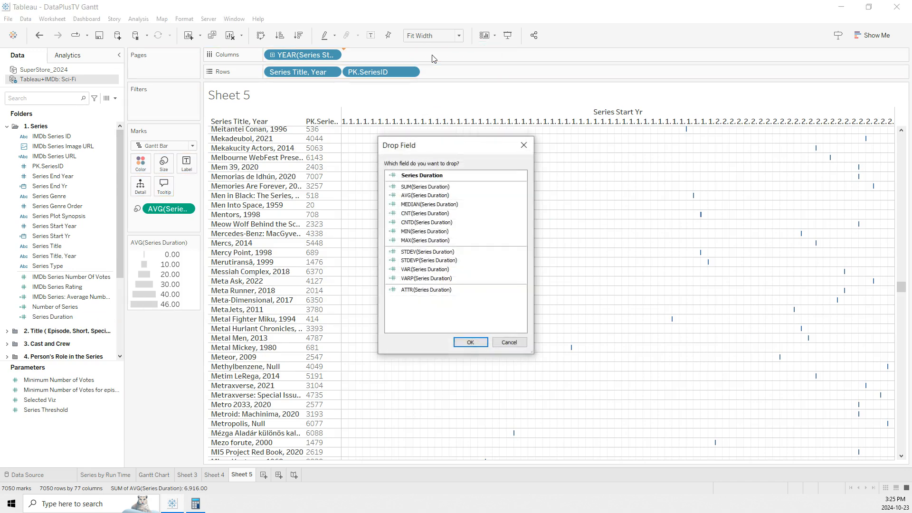
{"action": "left_click", "coordinate": [433, 195]}
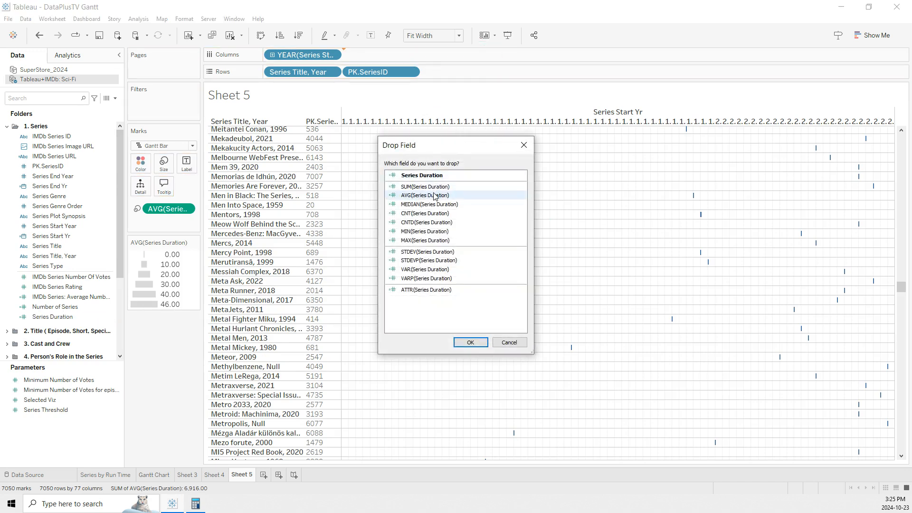
{"action": "double_click", "coordinate": [433, 195]}
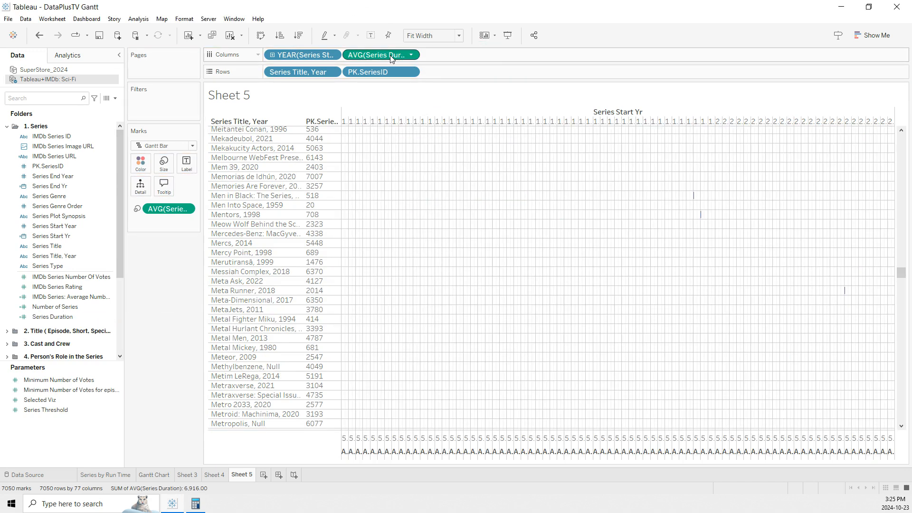
{"action": "right_click", "coordinate": [391, 58]}
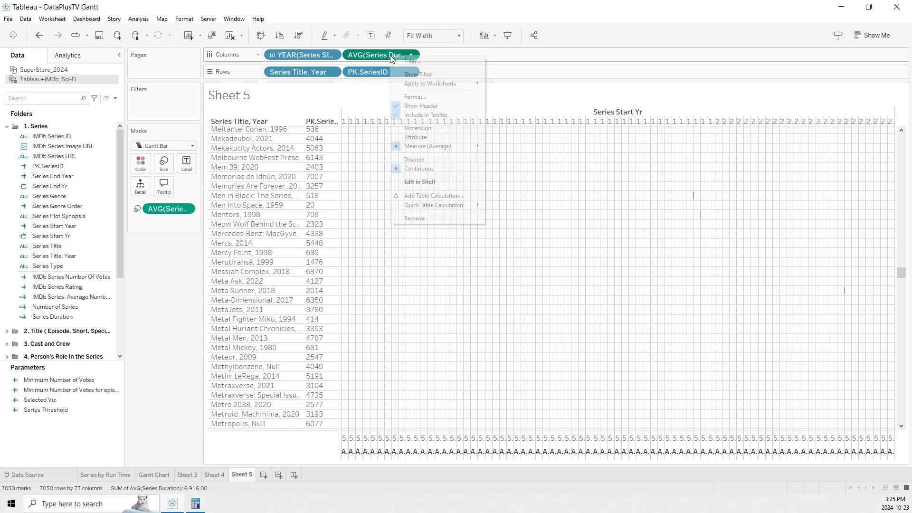
{"action": "left_click", "coordinate": [438, 161]}
{"action": "left_click_drag", "start_coordinate": [372, 55], "coordinate": [459, 77]}
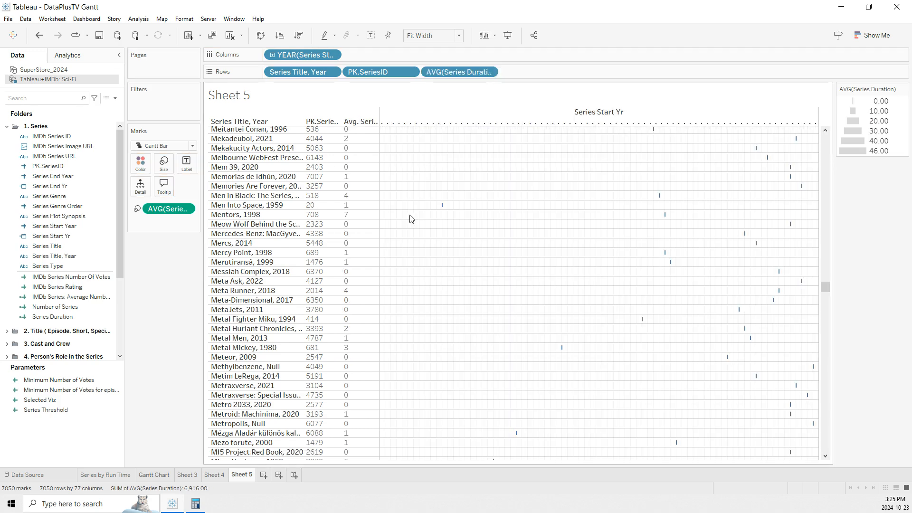
- Sort the series rows by descending average Series Duration and convert the year of Series Start Yr on the columns to continuous
{"action": "left_click", "coordinate": [299, 35]}
{"action": "right_click", "coordinate": [311, 58]}
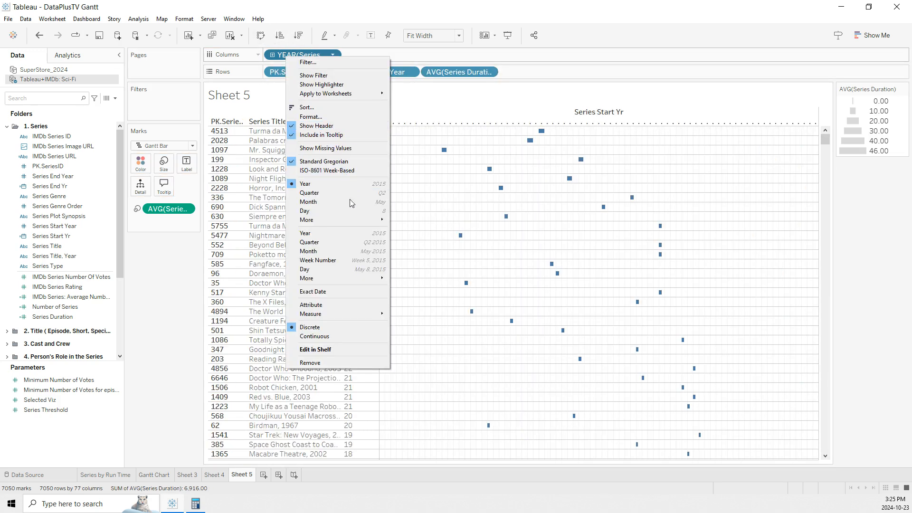
{"action": "left_click", "coordinate": [365, 337]}
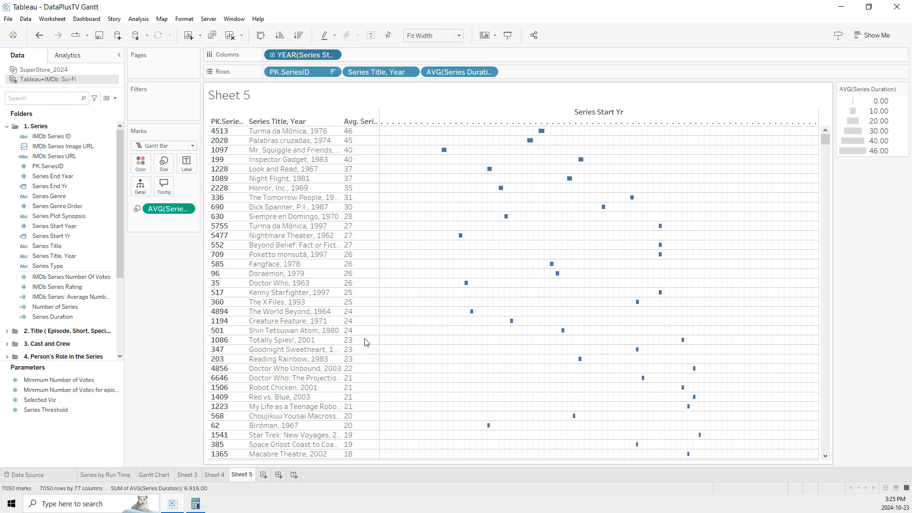